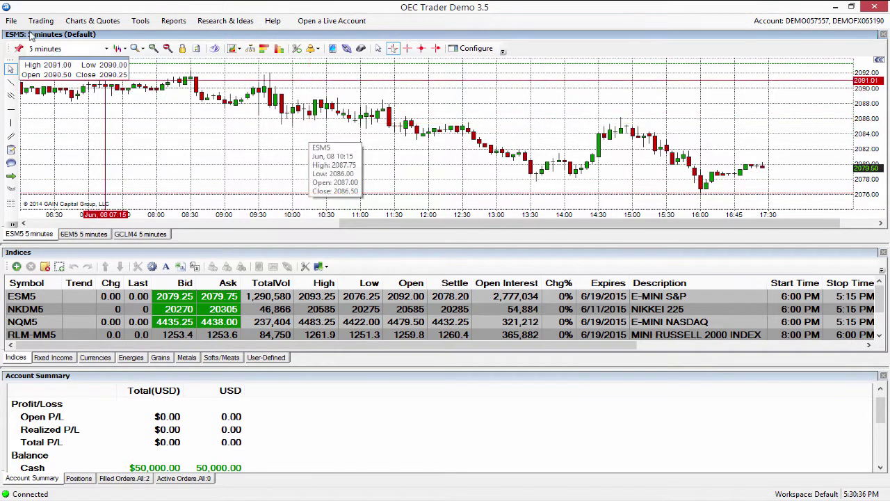
Start a new DOM from File > New and put focus in its empty Contract field
click(12, 20)
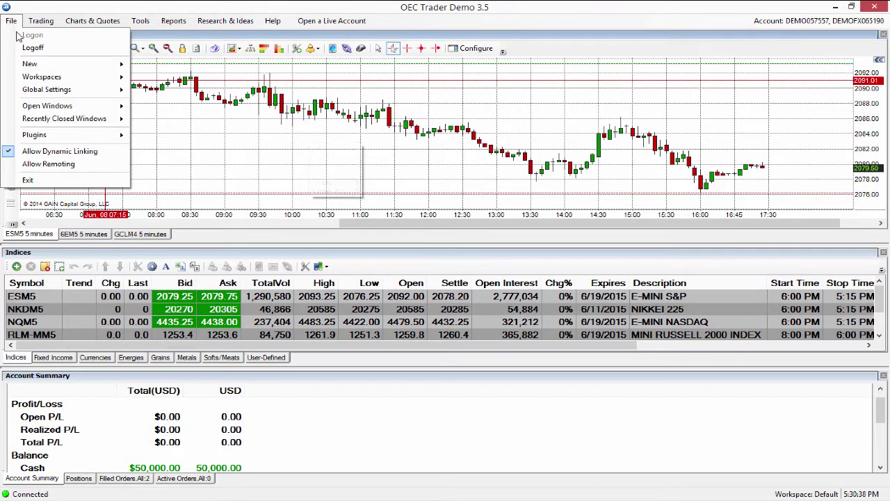
mouse_move(57, 71)
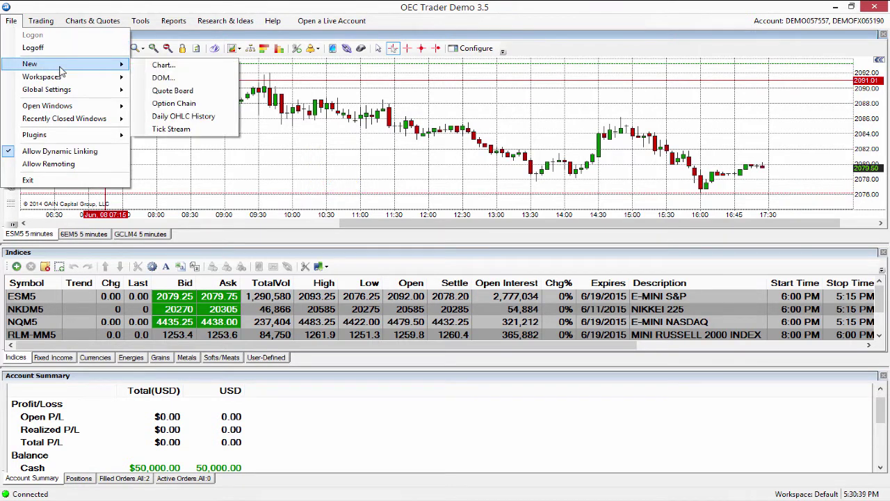
click(207, 80)
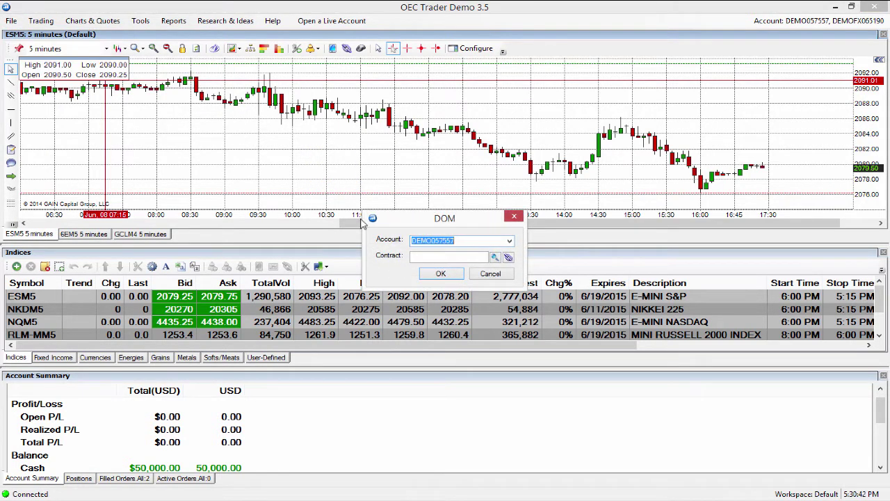
click(463, 241)
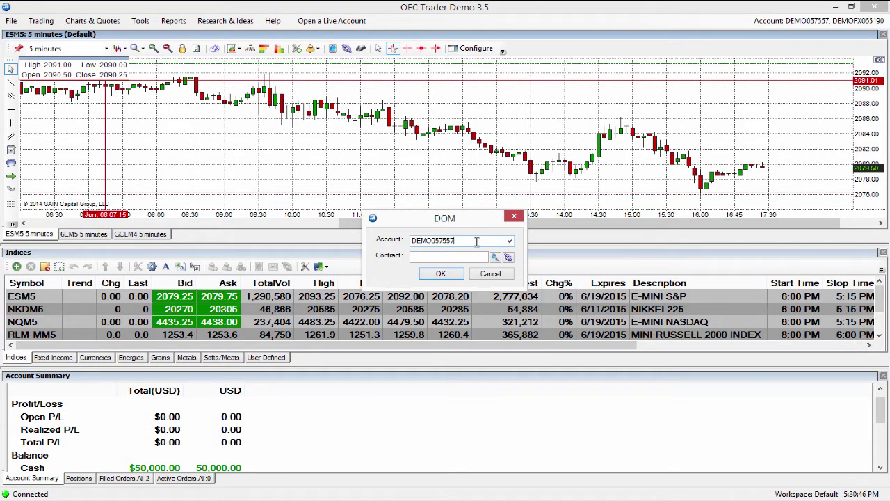
click(433, 257)
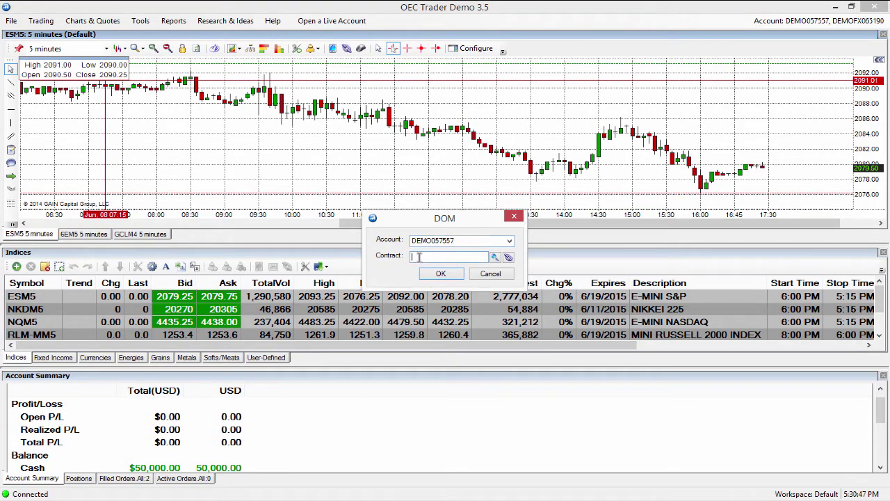
click(495, 258)
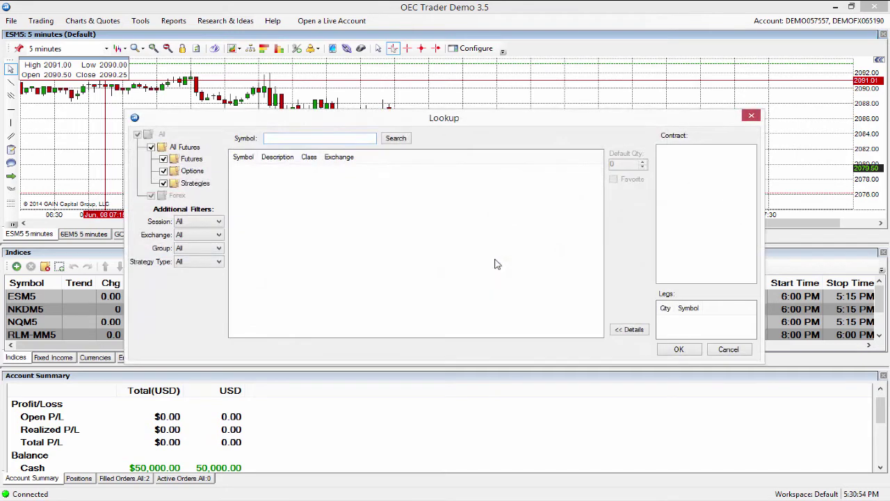
text(es)
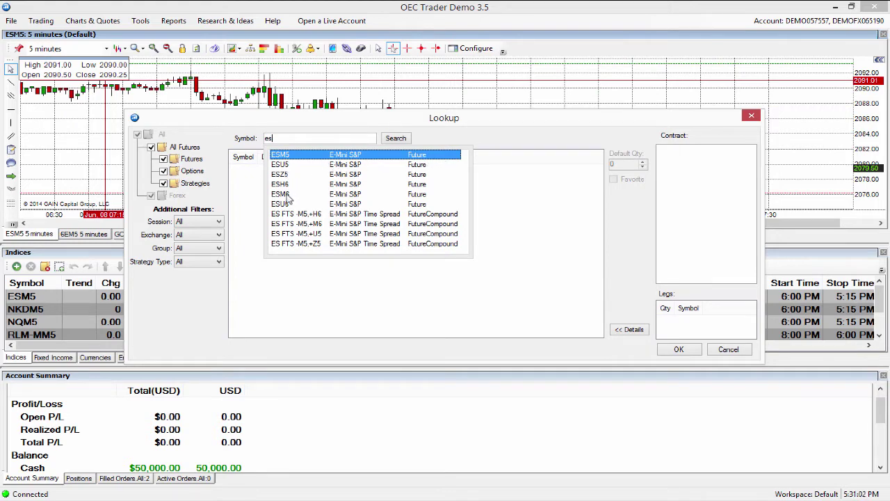
double_click(290, 139)
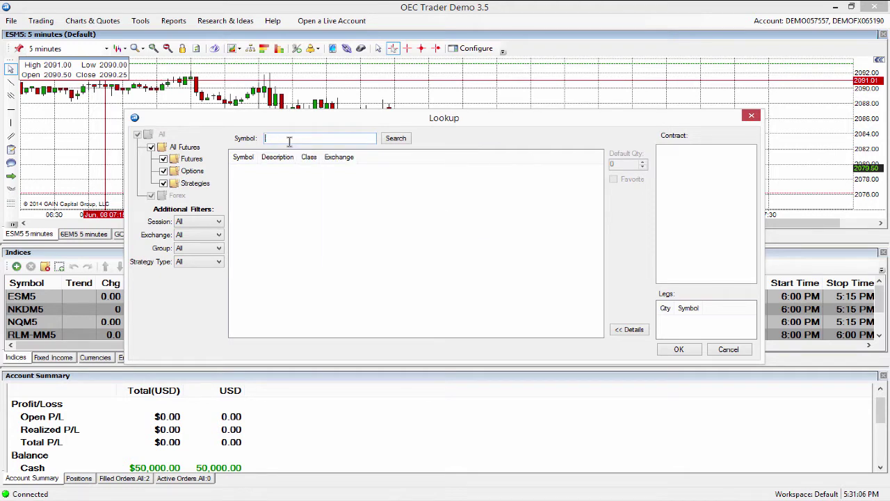
Pick ESM5 (E-Mini S&P) from all futures, raise Default Qty twice, and confirm
click(395, 138)
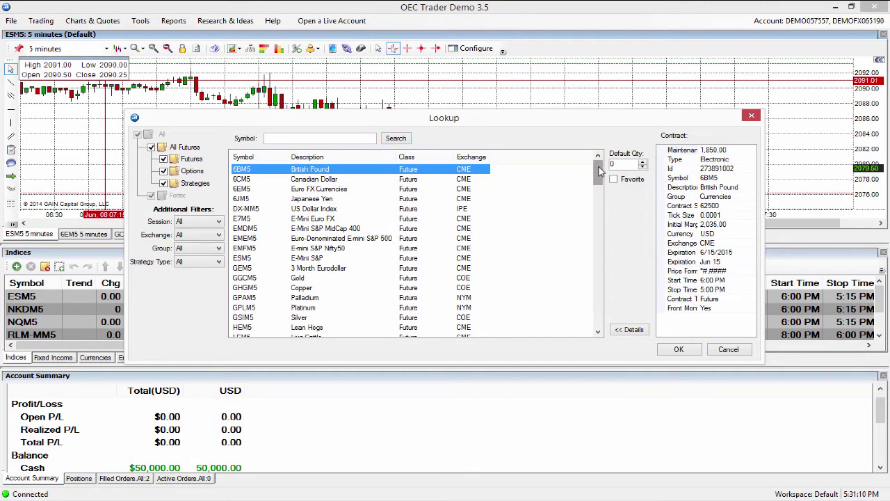
drag(599, 171, 597, 183)
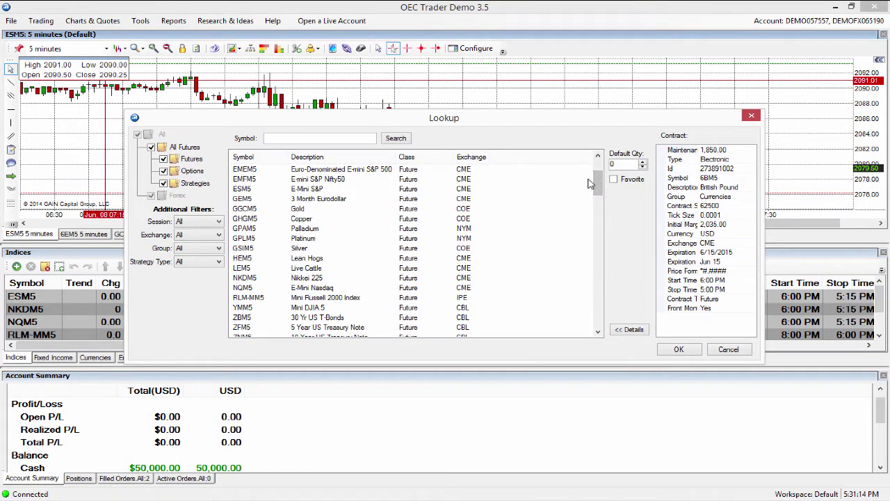
click(268, 191)
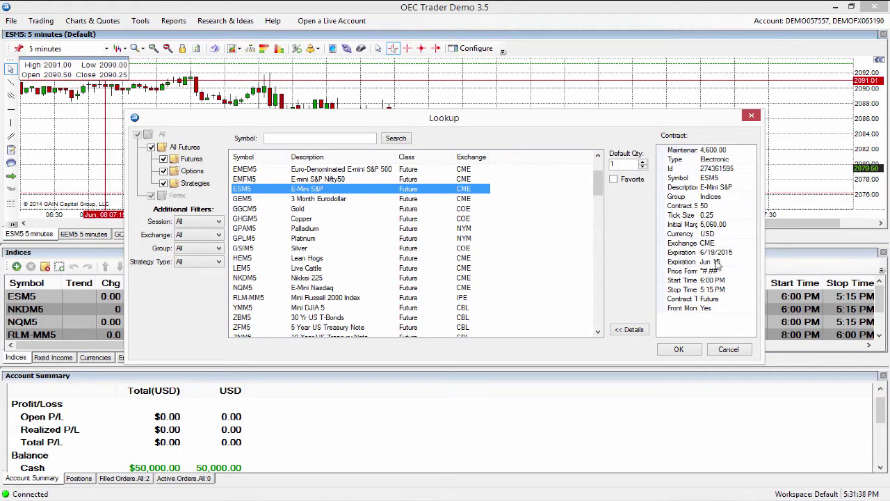
click(643, 165)
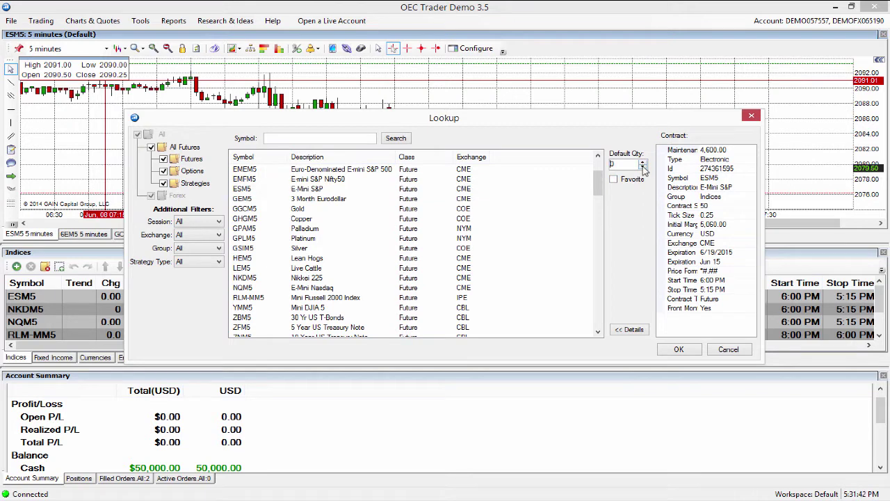
click(642, 165)
click(665, 353)
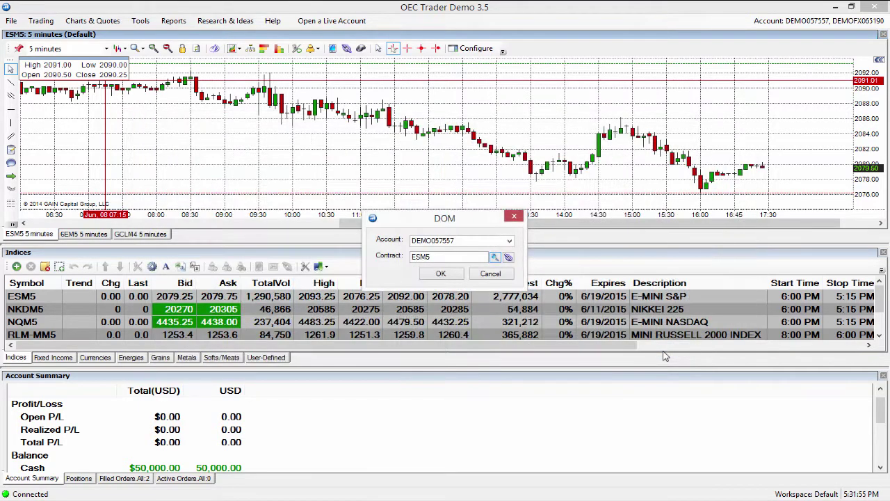
Open the ESM5 Depth of Market window and move it toward screen centre
drag(442, 257, 408, 259)
click(439, 257)
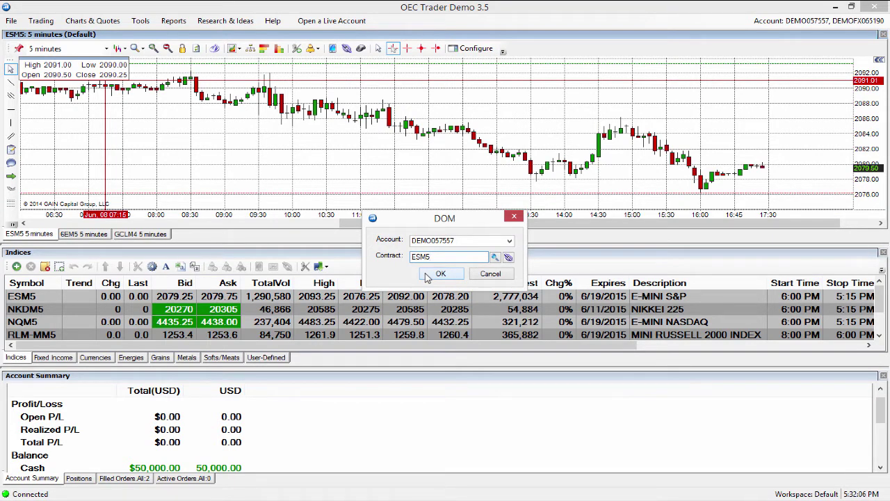
click(440, 274)
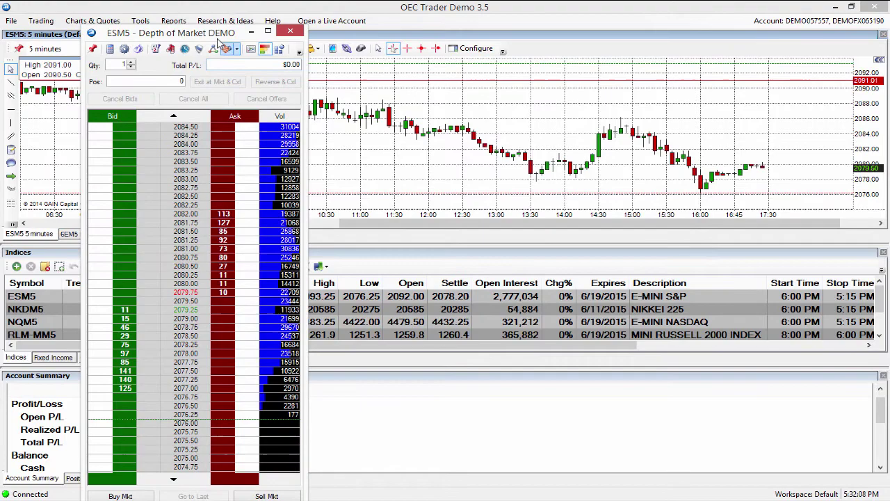
drag(235, 39, 466, 50)
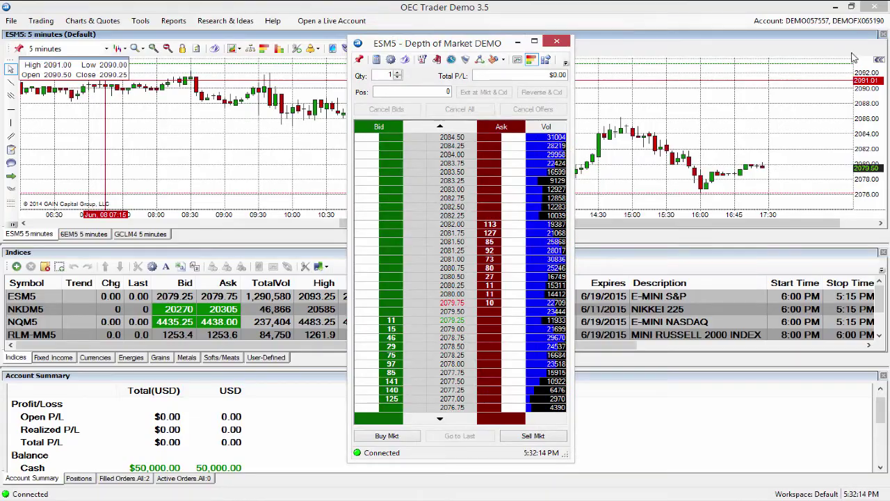
Minimize the main window, nudge the floating ESM5 DOM, and show the taskbar previews
click(835, 10)
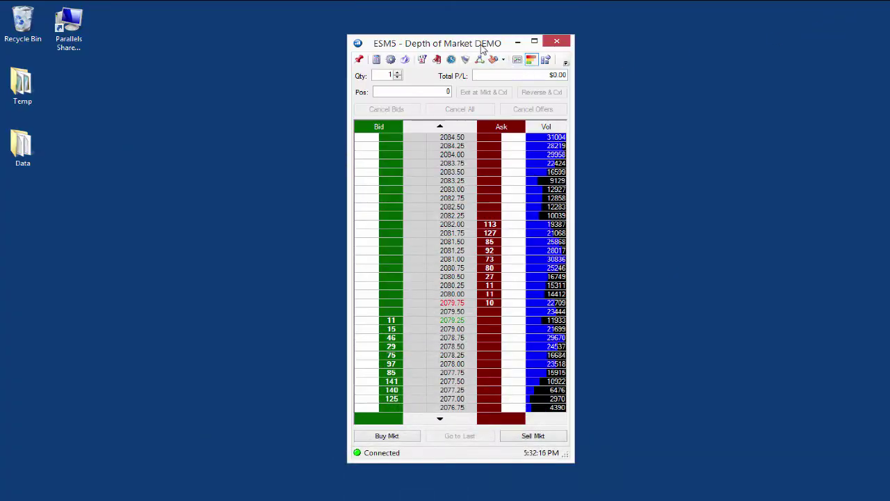
drag(474, 34, 472, 39)
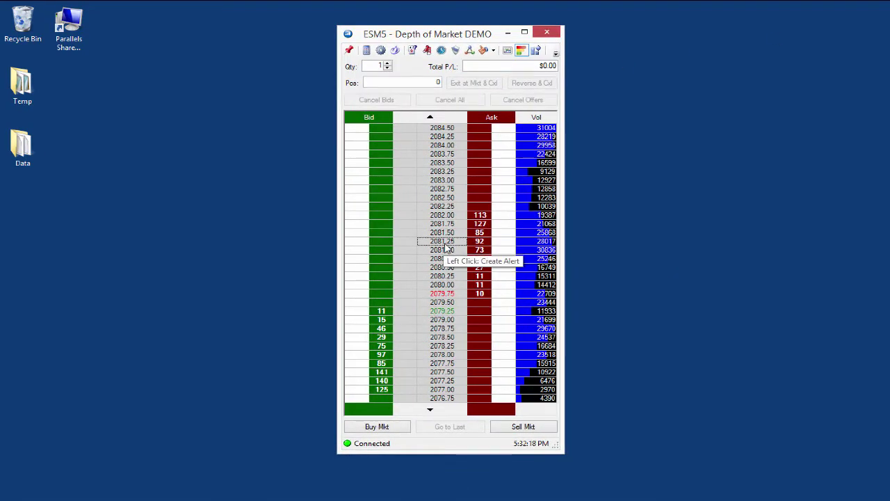
drag(448, 40, 423, 45)
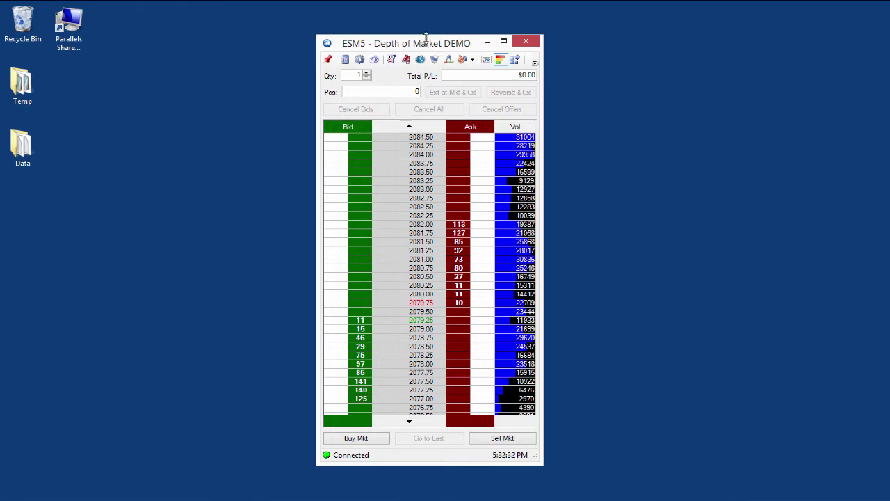
click(412, 497)
Bring both windows forward and dock the ESM5 DOM beside the chart
click(381, 475)
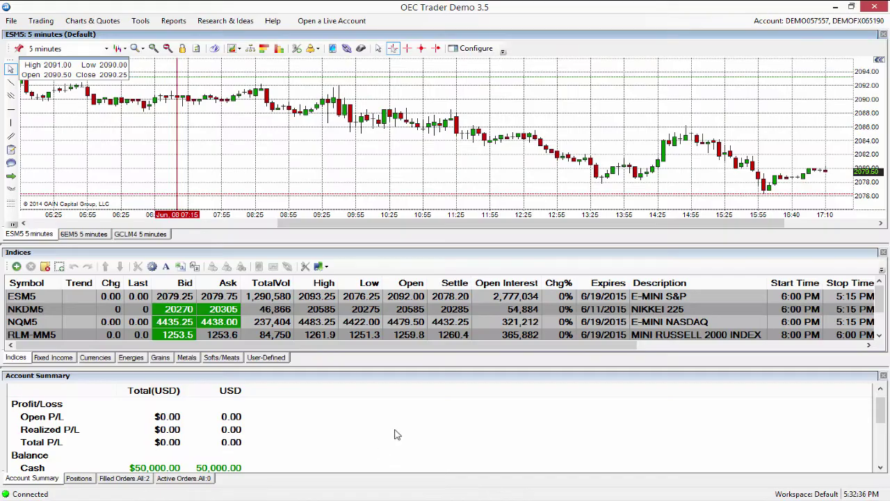
mouse_move(422, 497)
click(471, 445)
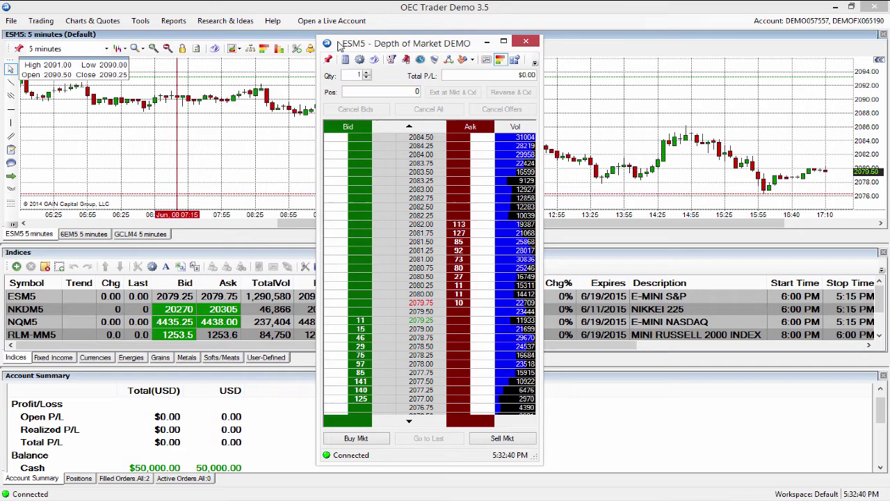
drag(340, 49, 420, 56)
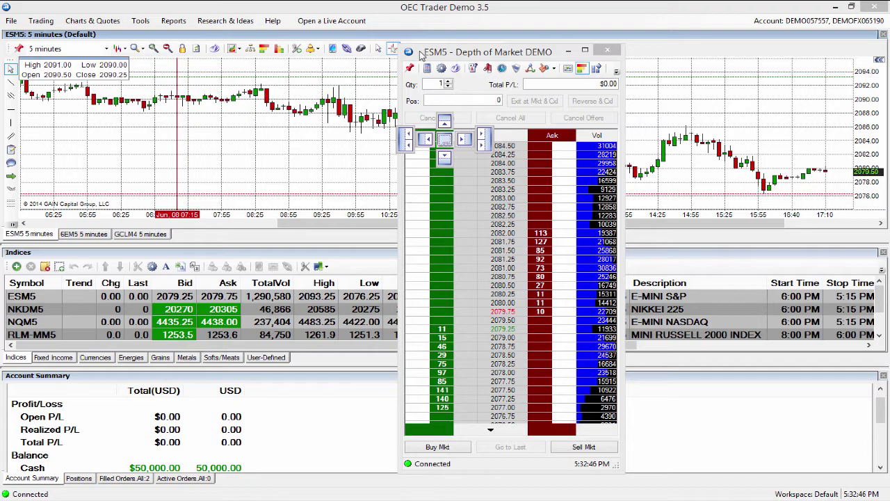
drag(421, 55, 517, 62)
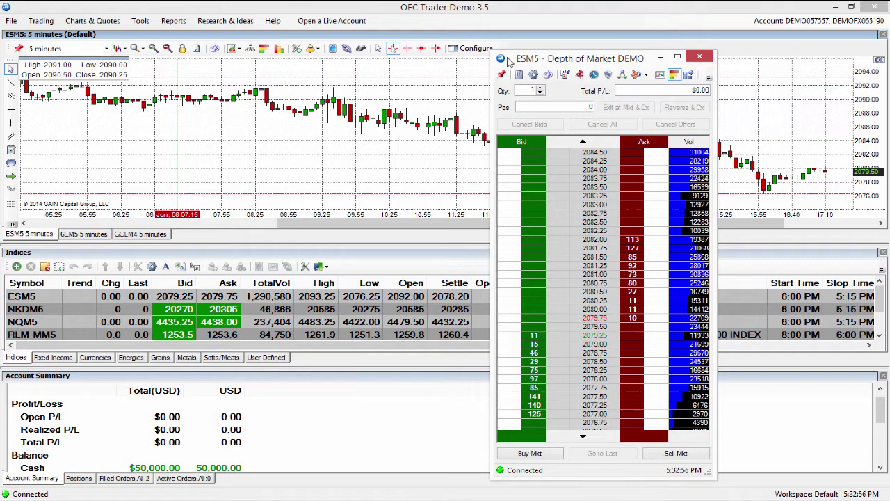
drag(509, 61, 546, 57)
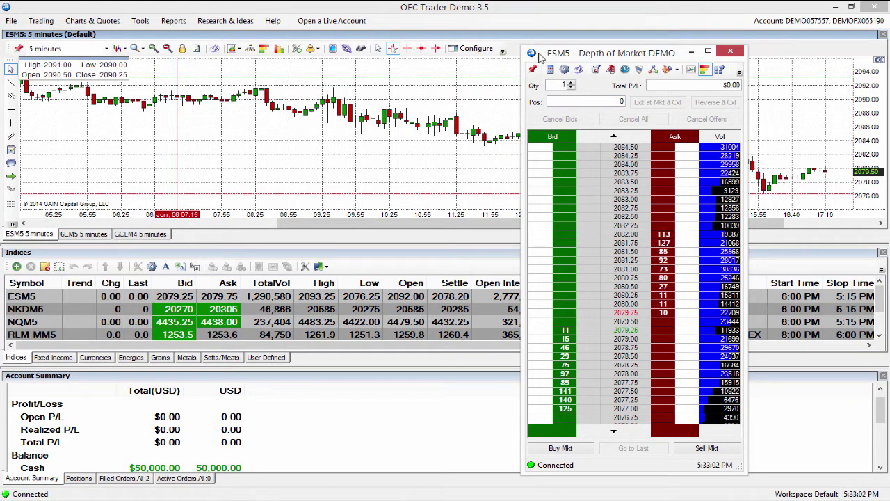
drag(542, 57, 586, 51)
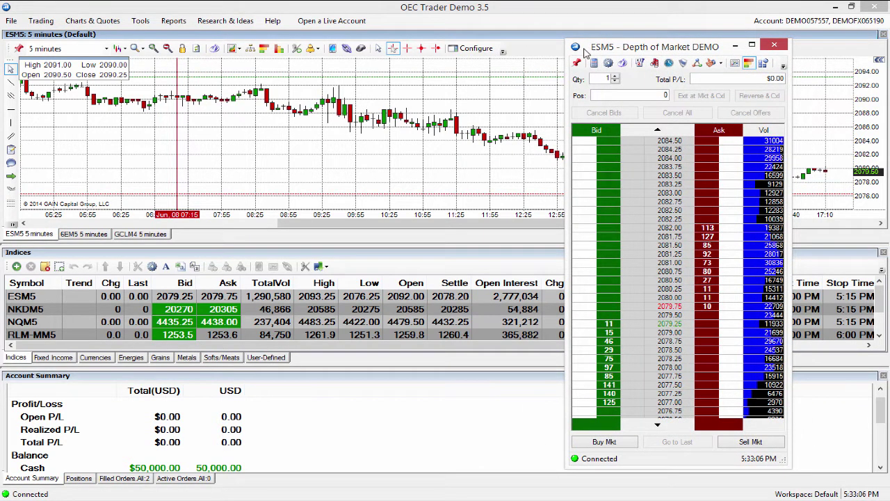
mouse_move(586, 53)
mouse_down()
mouse_move(596, 52)
mouse_move(532, 42)
mouse_move(487, 120)
mouse_move(485, 144)
mouse_move(468, 144)
mouse_move(444, 125)
mouse_move(421, 144)
mouse_move(447, 158)
mouse_move(445, 139)
mouse_move(491, 148)
mouse_up()
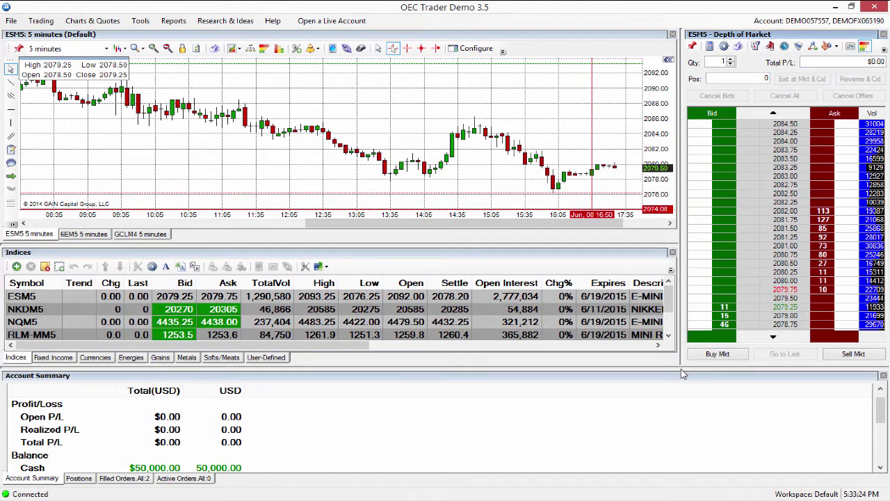
Enlarge the upper panels, undock the DOM to float, and minimize the main window
drag(684, 372, 683, 386)
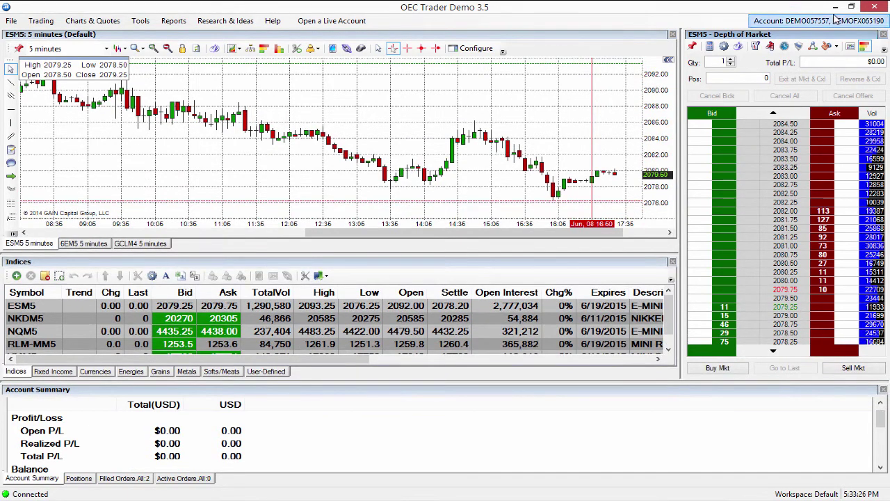
drag(859, 35, 530, 63)
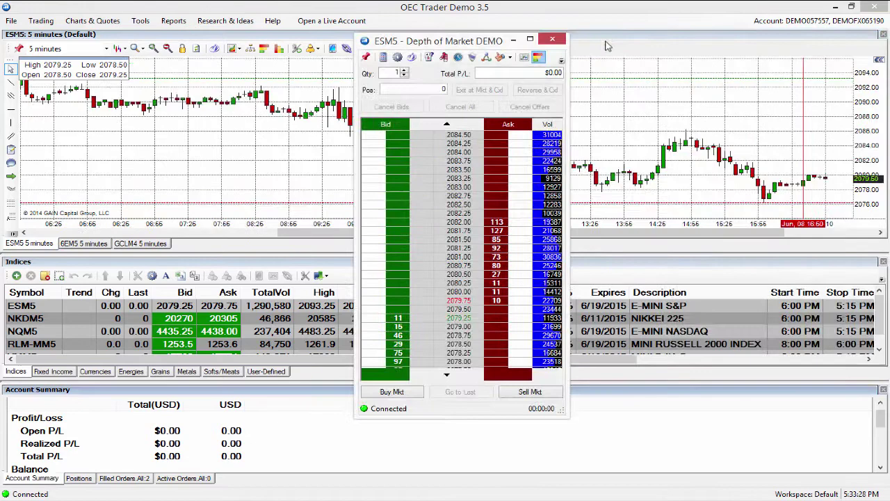
click(835, 6)
drag(475, 42, 482, 25)
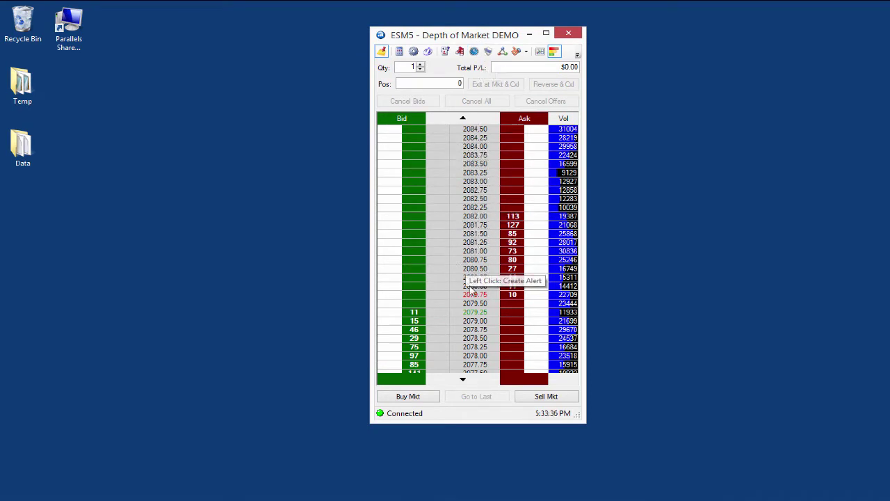
scroll(478, 278, down, 1)
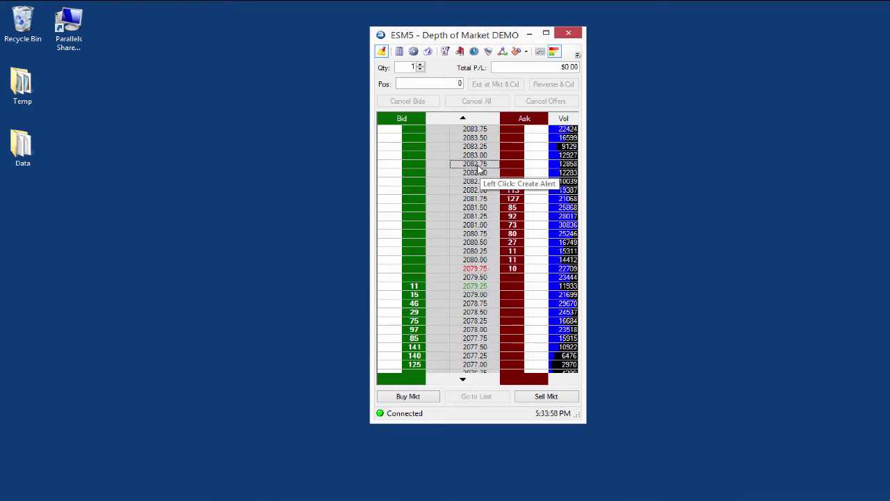
click(463, 120)
scroll(465, 181, up, 10)
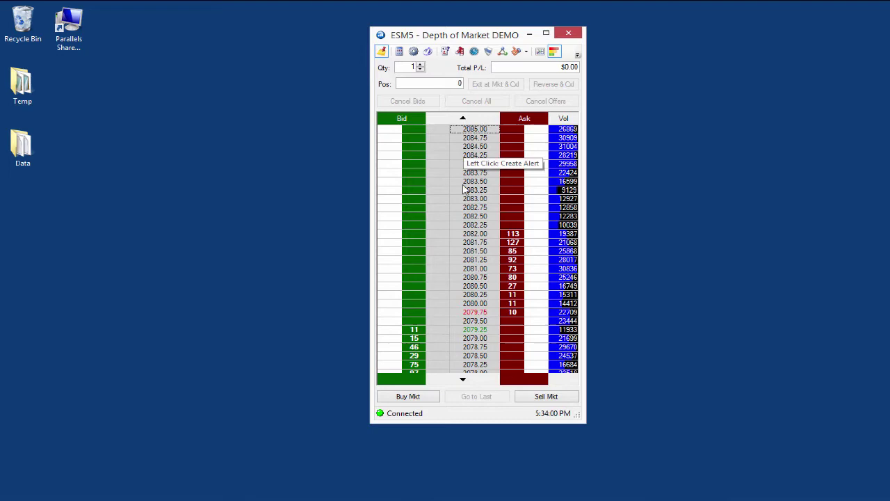
scroll(464, 202, down, 12)
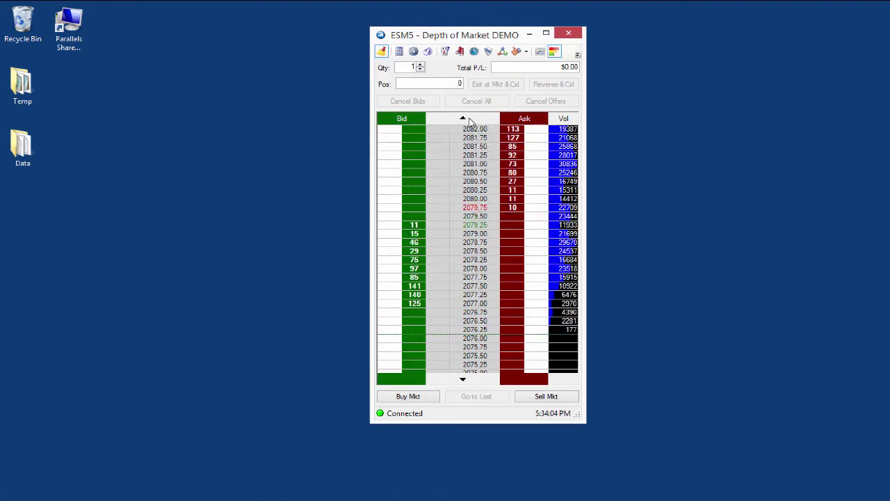
drag(477, 38, 462, 46)
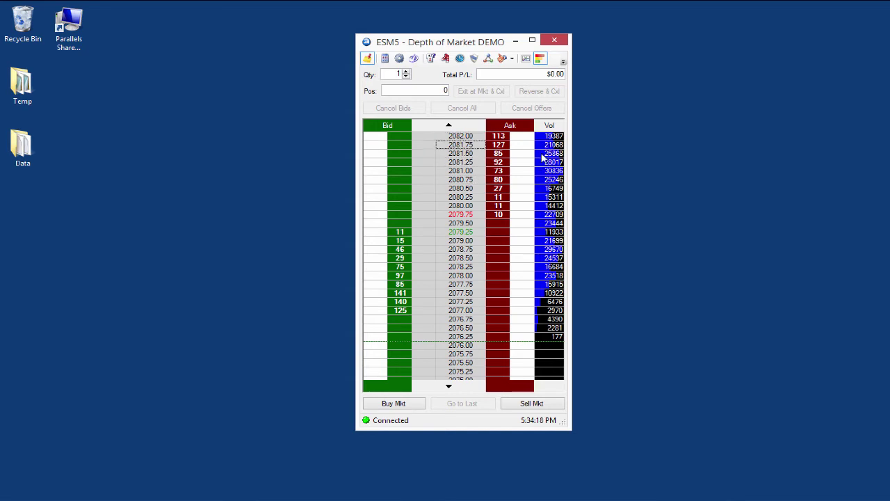
scroll(540, 238, up, 7)
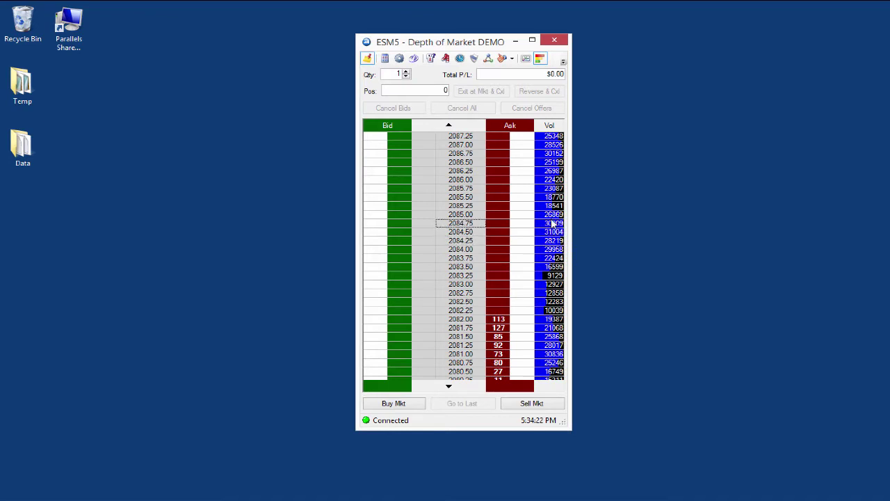
scroll(544, 230, down, 4)
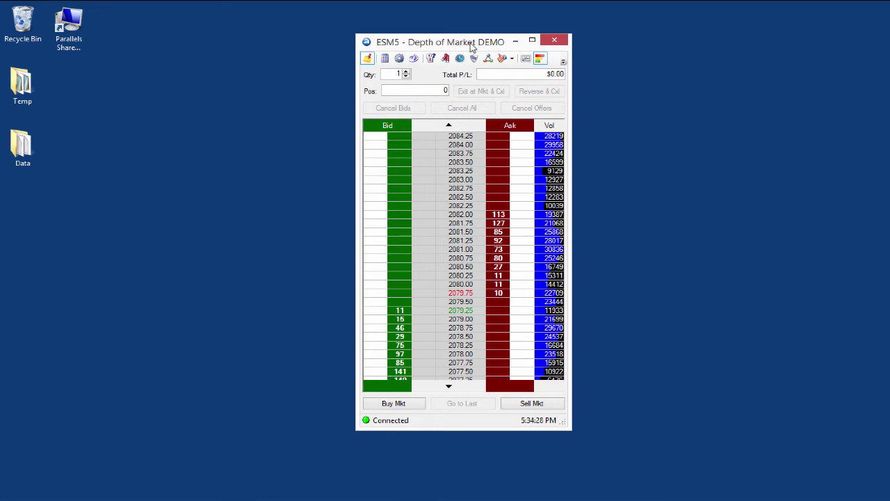
Turn on Stay On Top for the floating ESM5 Depth of Market window
click(367, 59)
scroll(465, 265, down, 1)
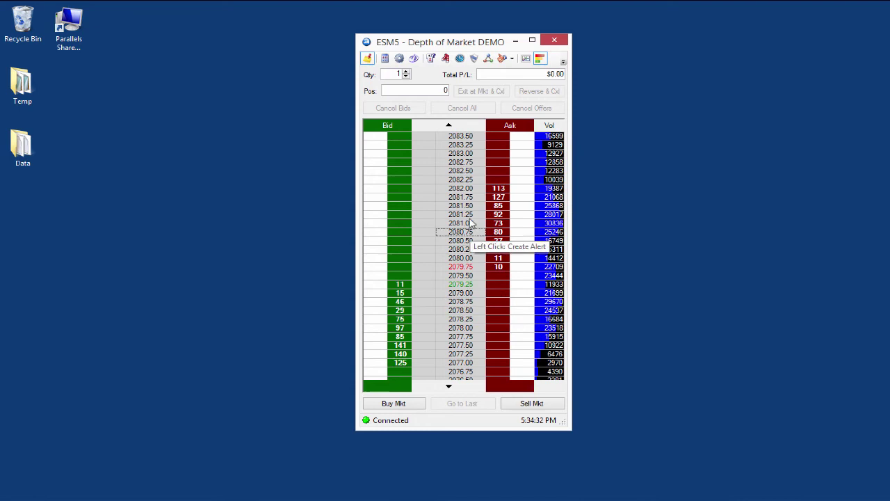